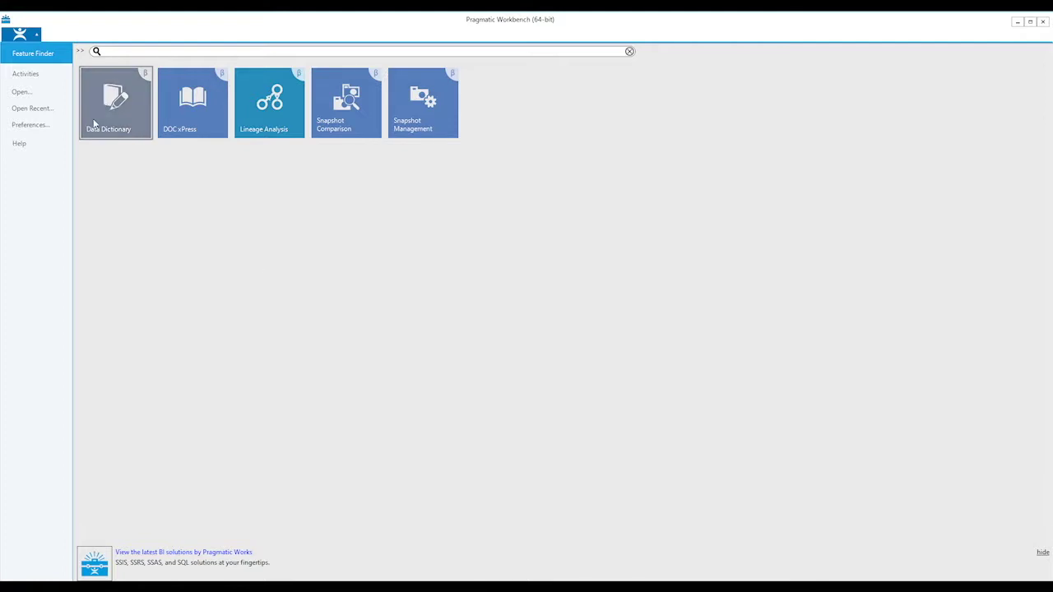
Step: Open the Data Dictionary and review the Business Owner and Description categories without changes
click(119, 99)
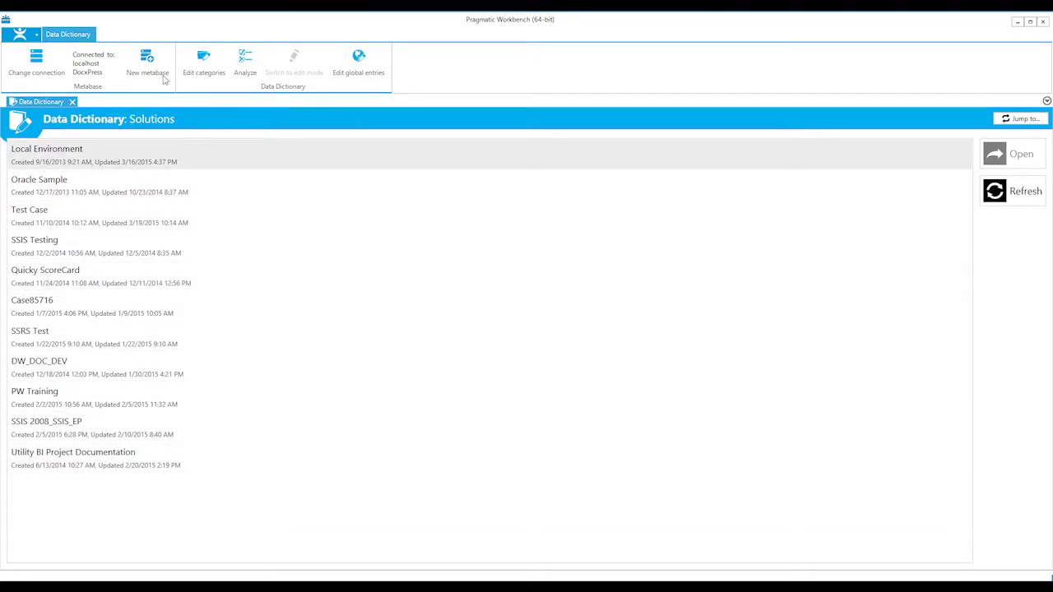
click(202, 62)
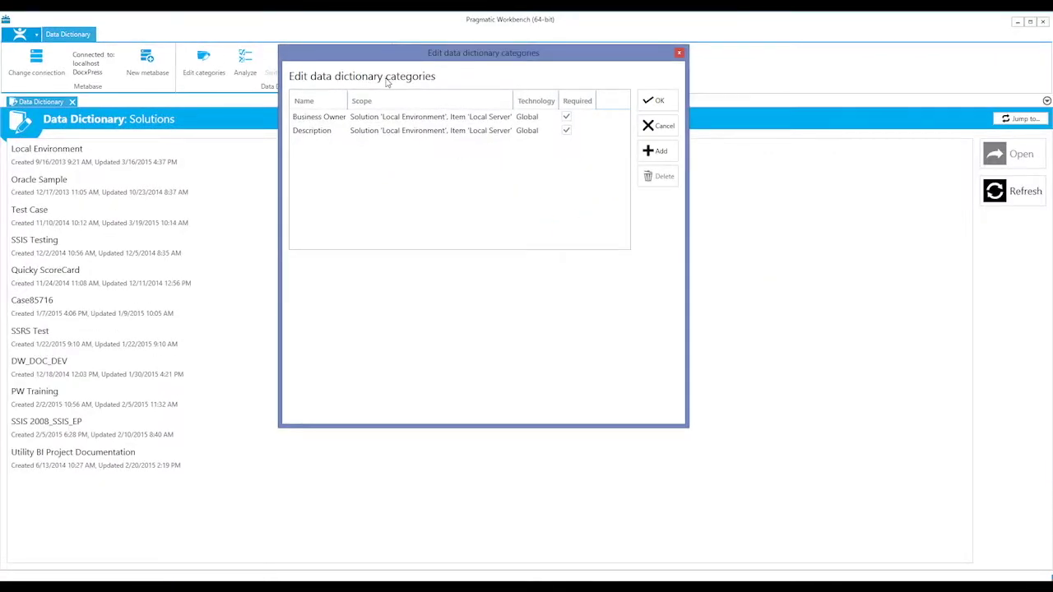
click(668, 130)
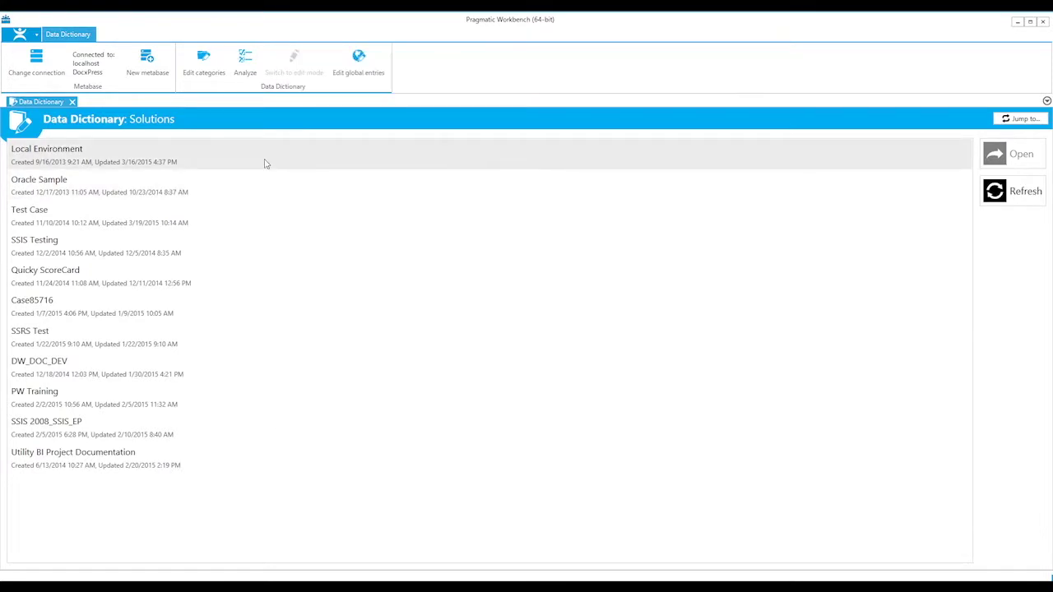
Step: Export all five Local Environment dictionary items to Local Environment.csv
double_click(71, 163)
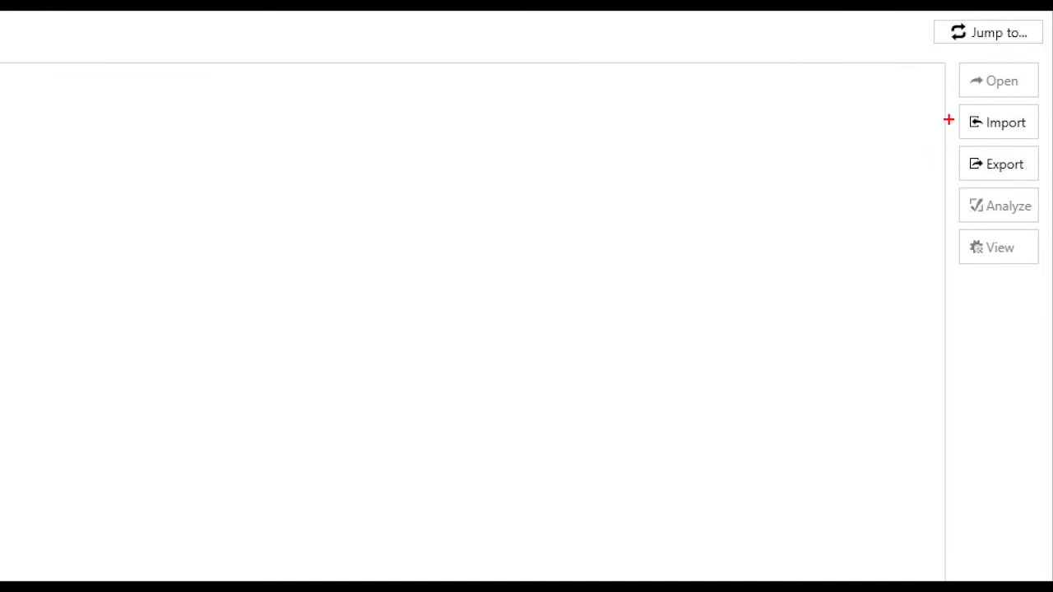
drag(947, 120, 926, 120)
drag(948, 169, 922, 170)
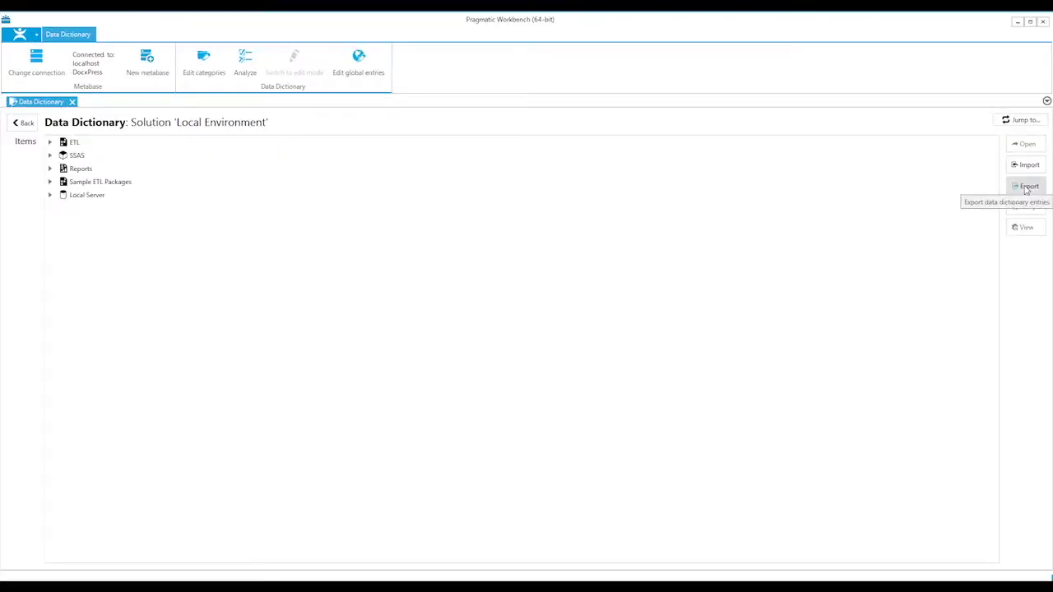
click(1016, 184)
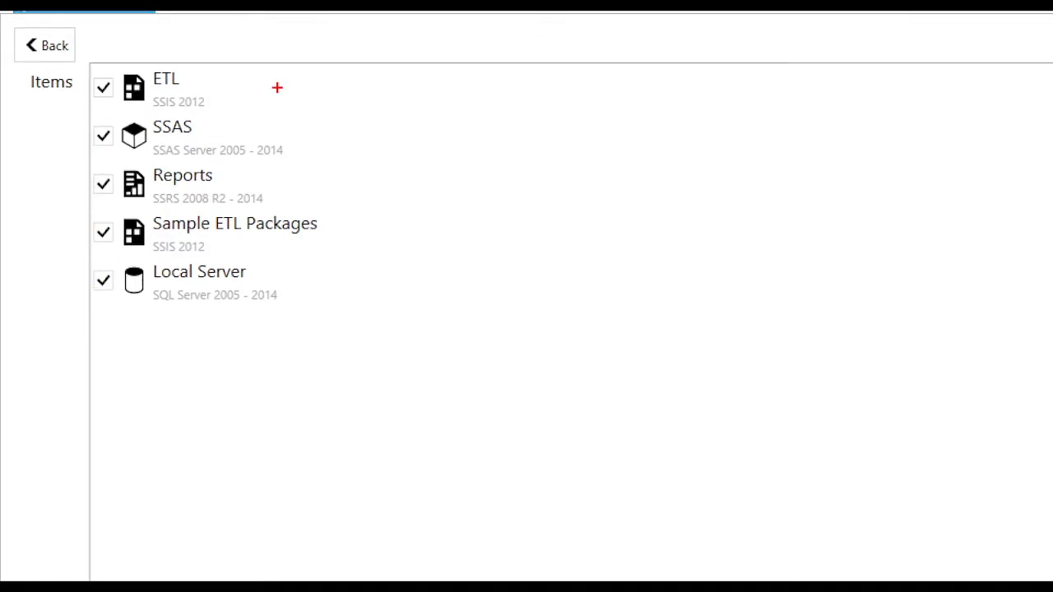
drag(294, 272, 324, 270)
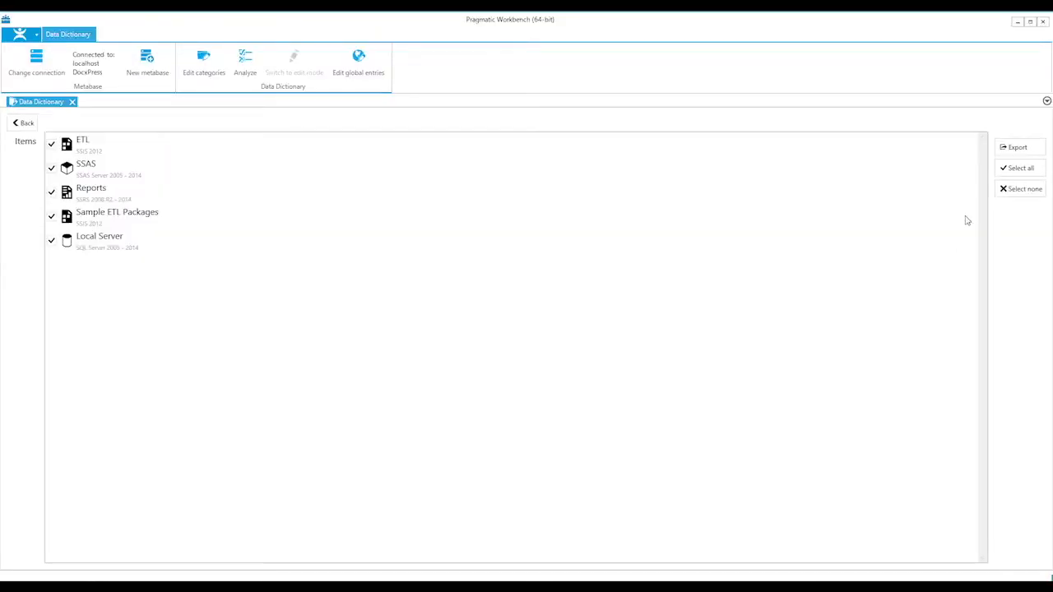
click(1006, 154)
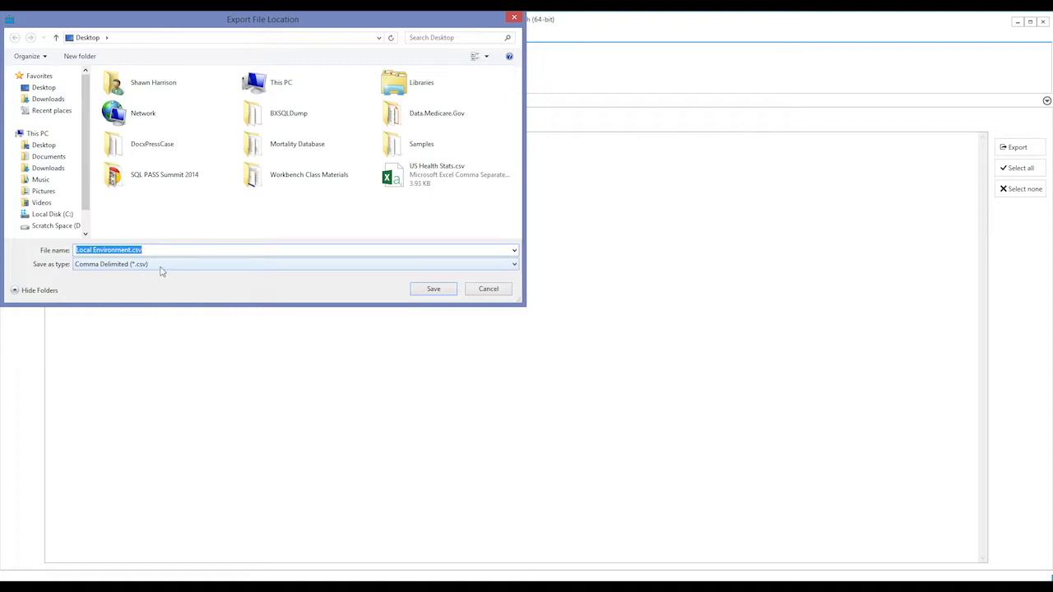
click(434, 294)
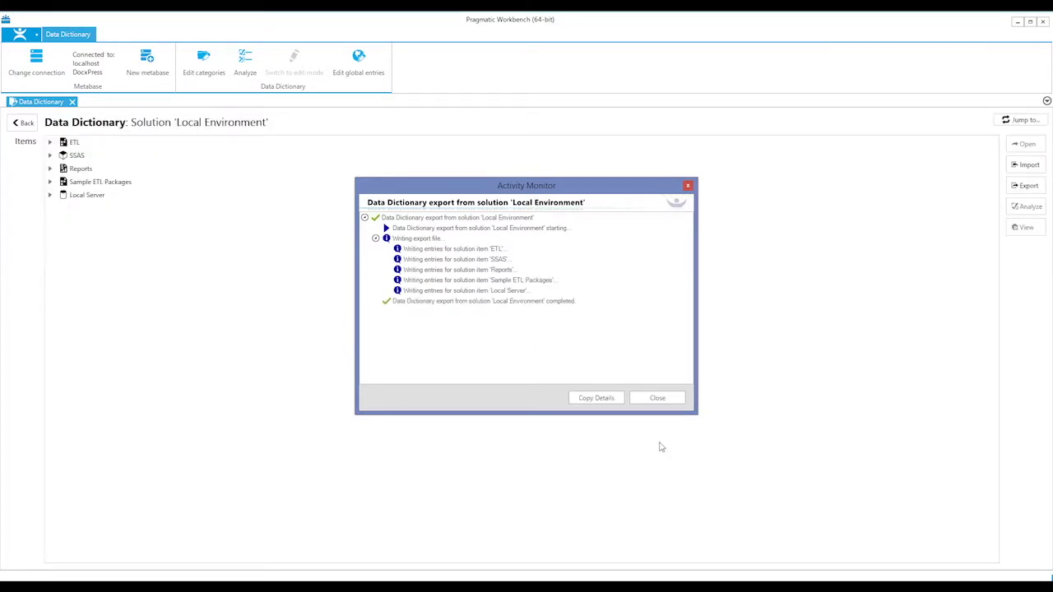
click(658, 398)
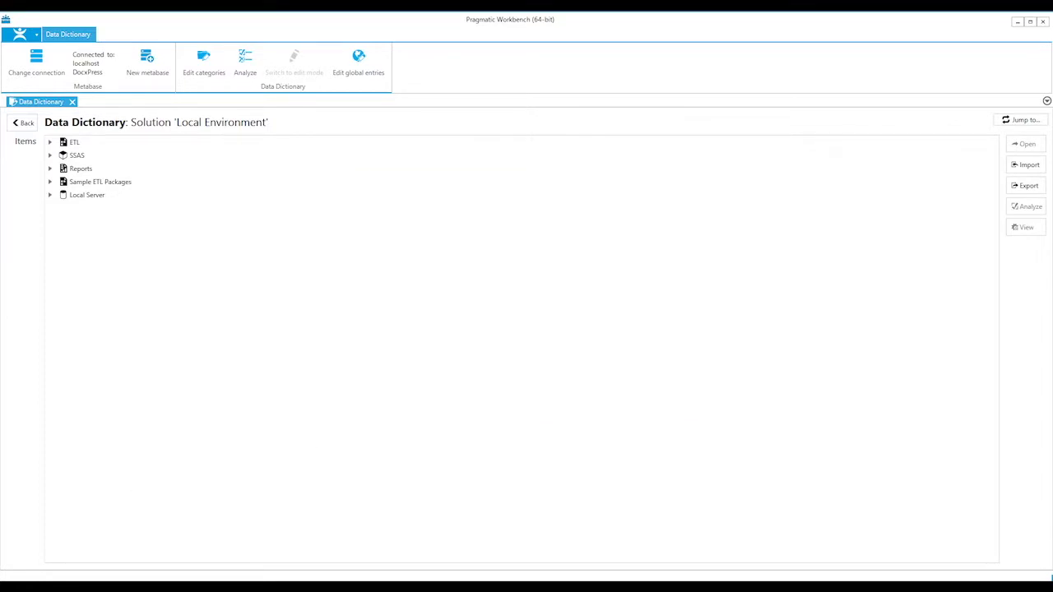
Step: Open Local Environment.csv in Excel and auto-fit columns B, C, E, F and G
key(super+e)
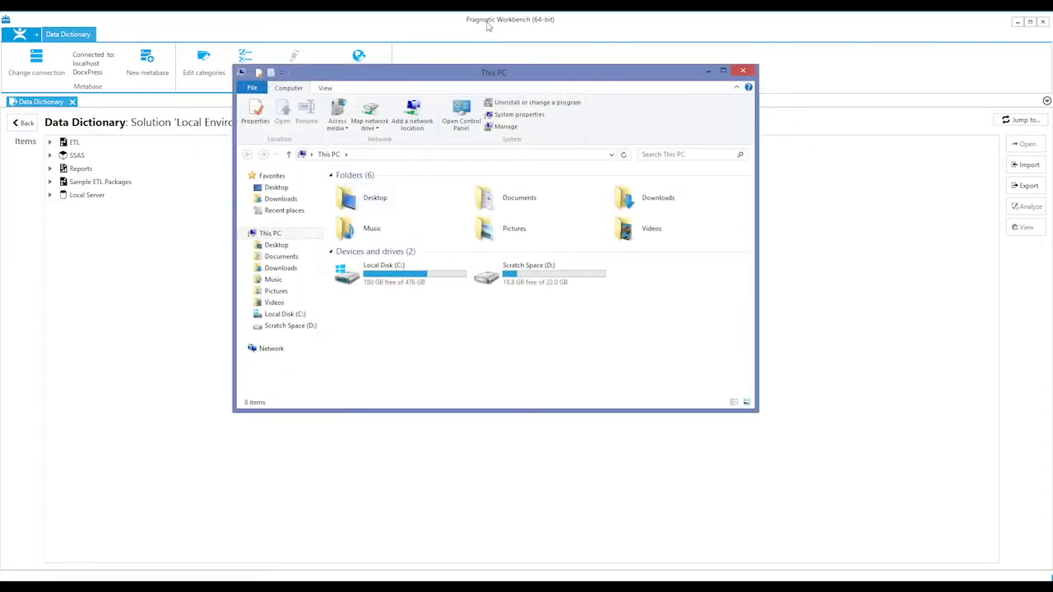
drag(451, 75, 1052, 75)
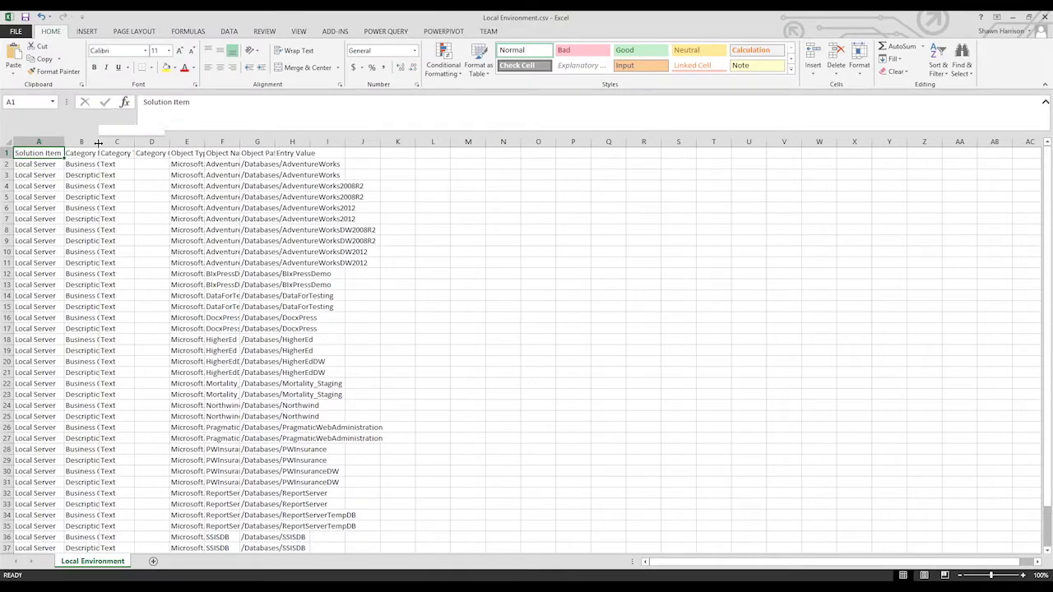
double_click(98, 143)
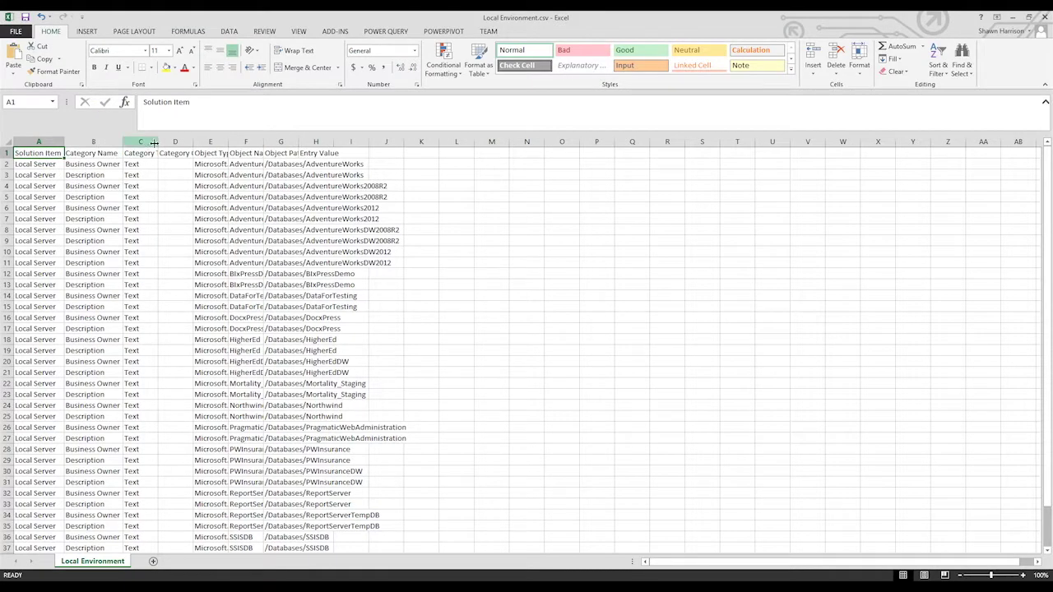
double_click(158, 141)
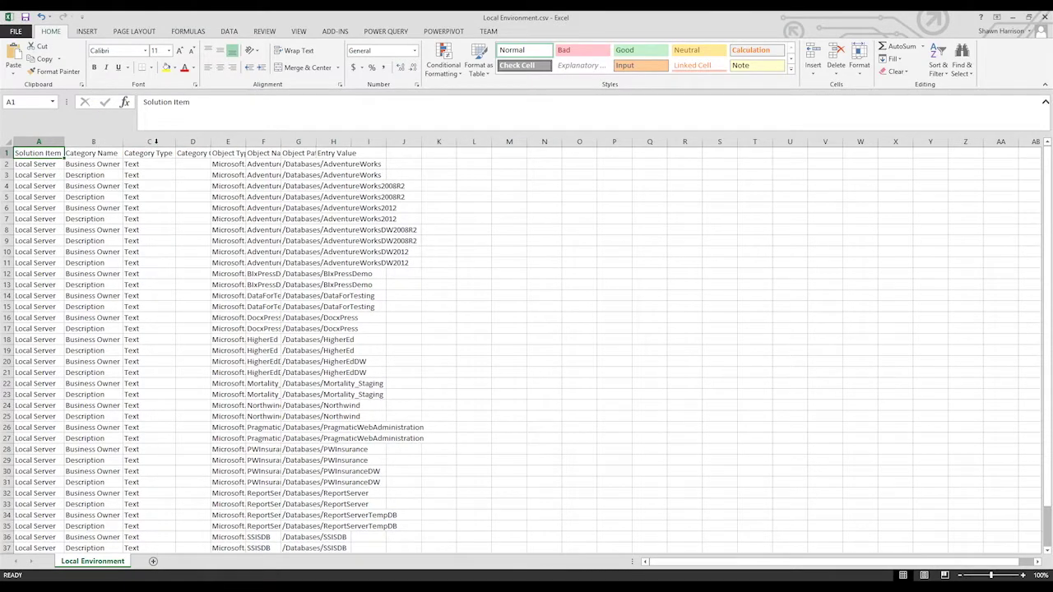
drag(246, 141, 249, 142)
double_click(248, 141)
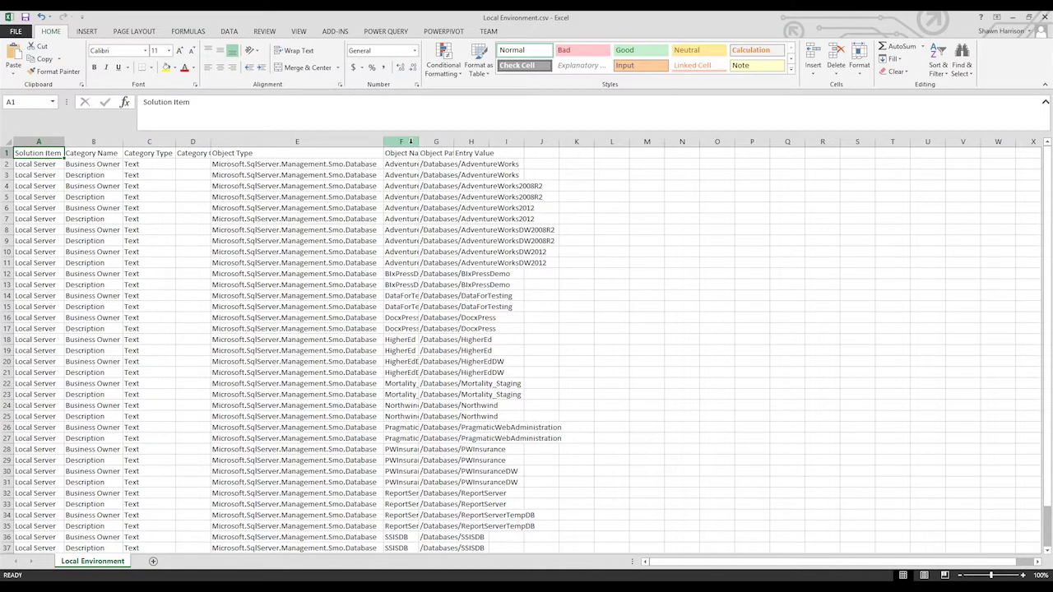
double_click(452, 142)
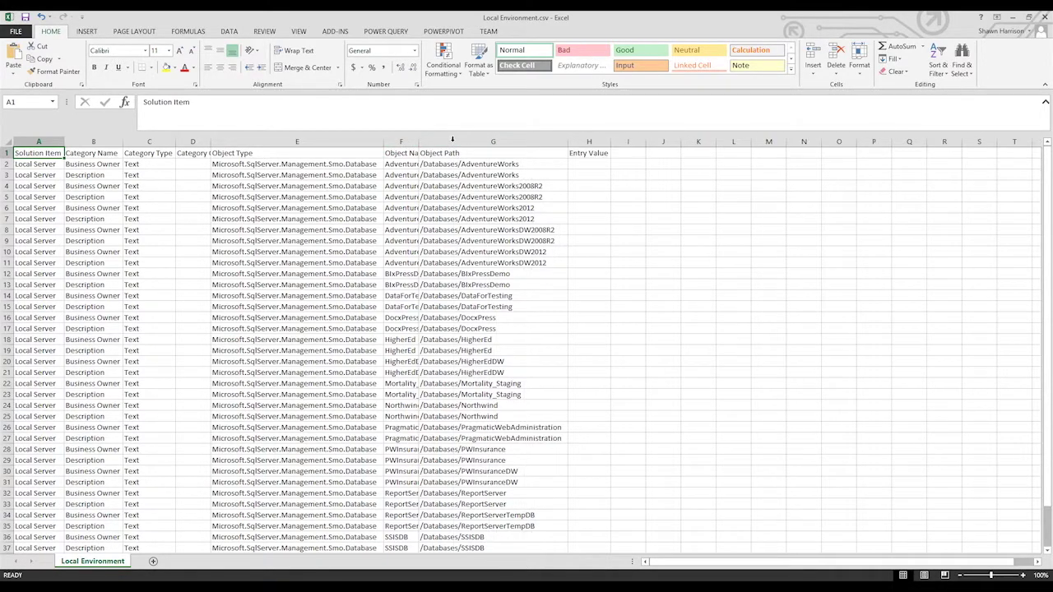
double_click(418, 142)
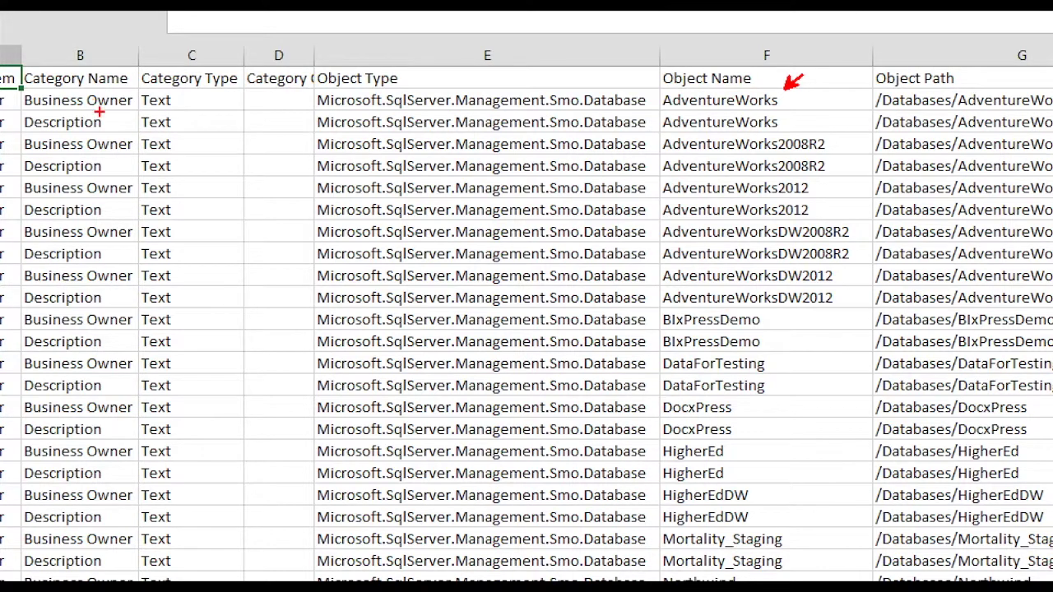
Step: Widen the Entry Value column
click(141, 102)
click(131, 122)
key(Escape)
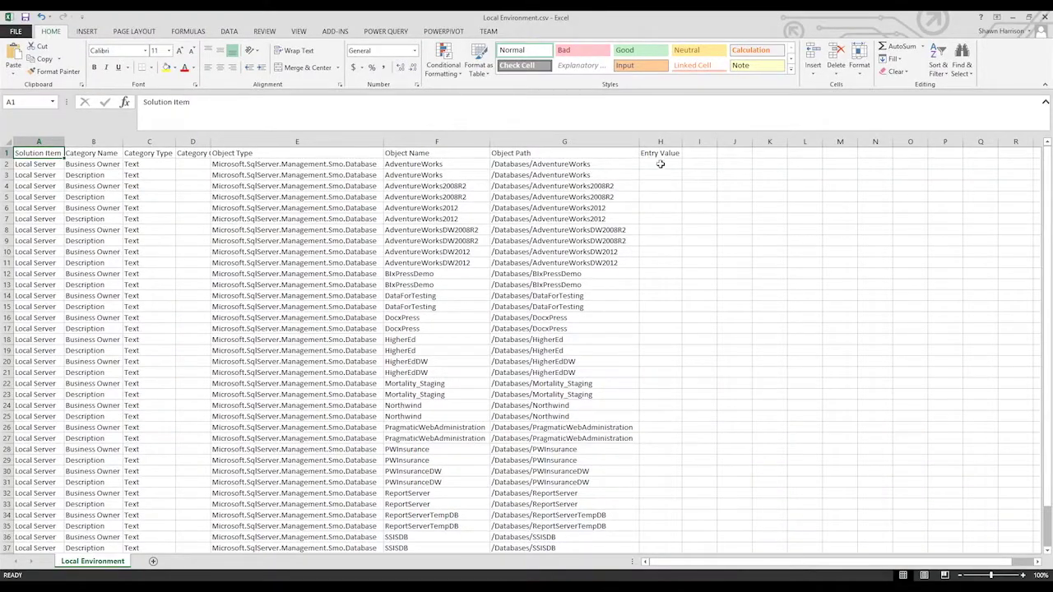
drag(682, 140, 887, 135)
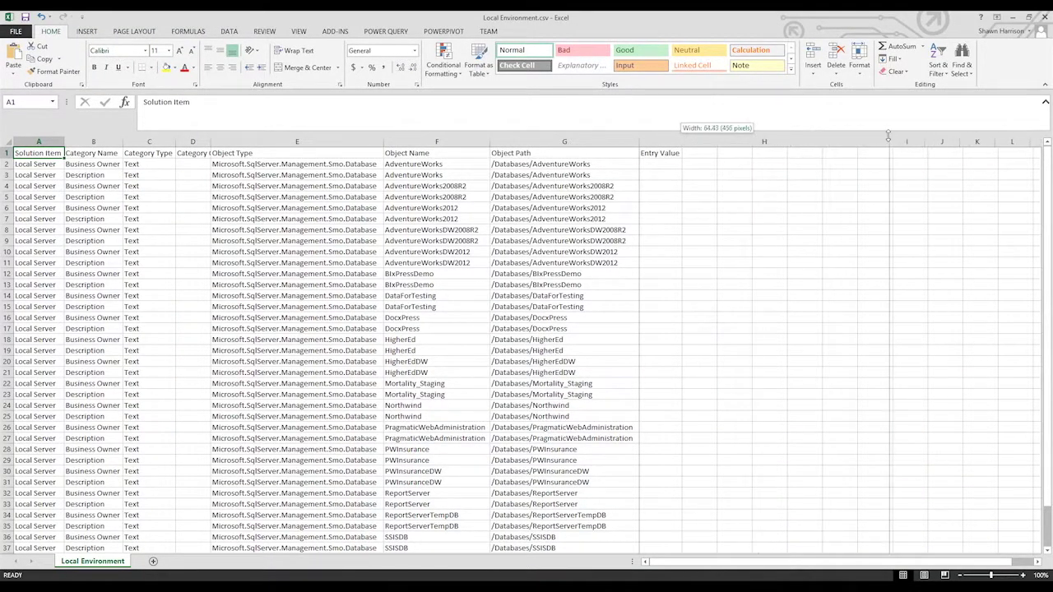
Step: Enter the business owner's name in Entry Value cells H2, H4 and H6
click(690, 167)
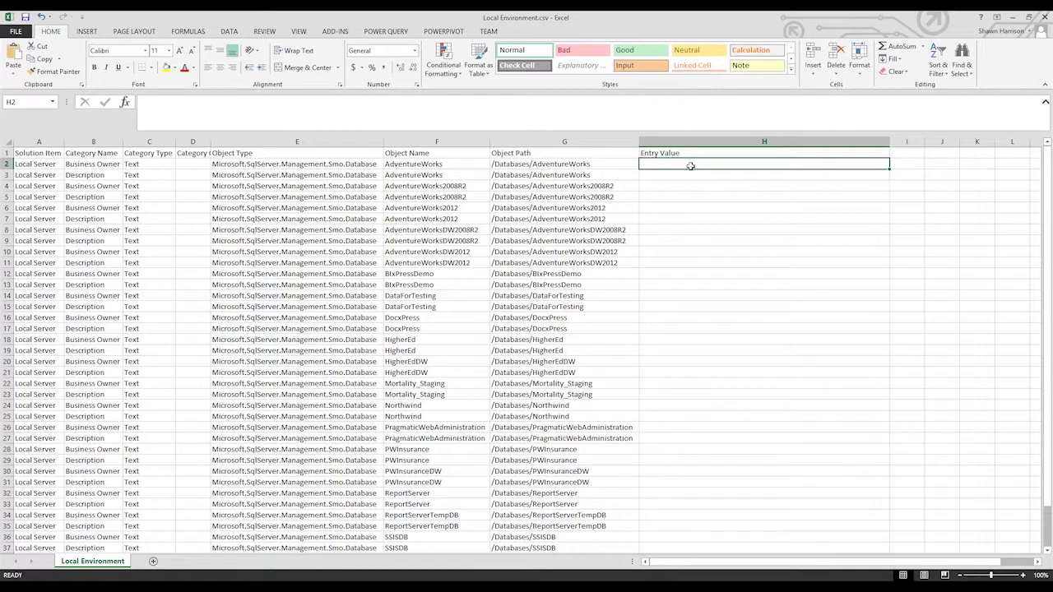
text(Sha)
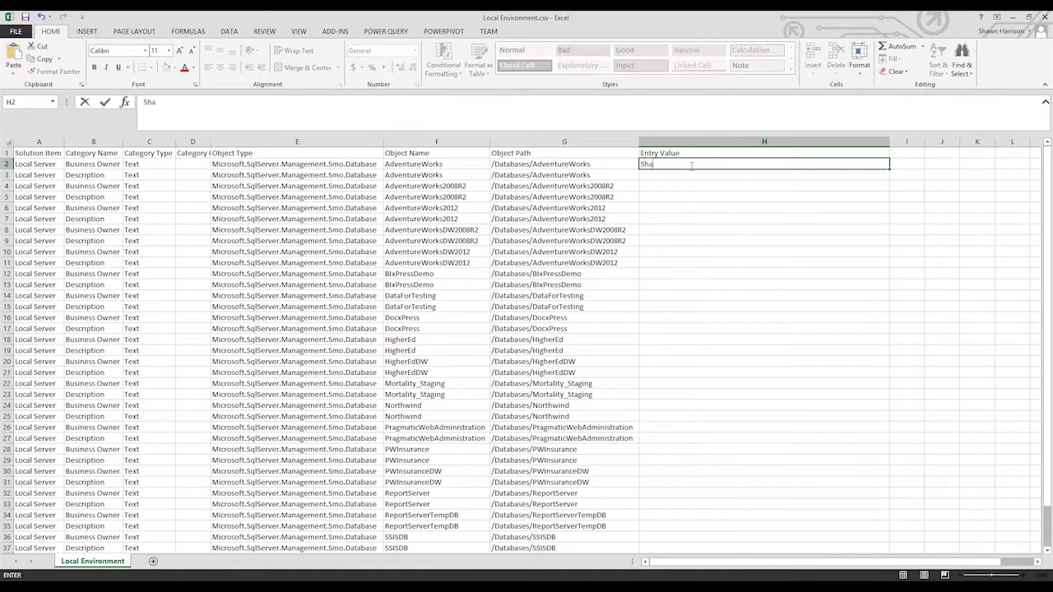
text(wn Harriso)
text(n)
key(Tab)
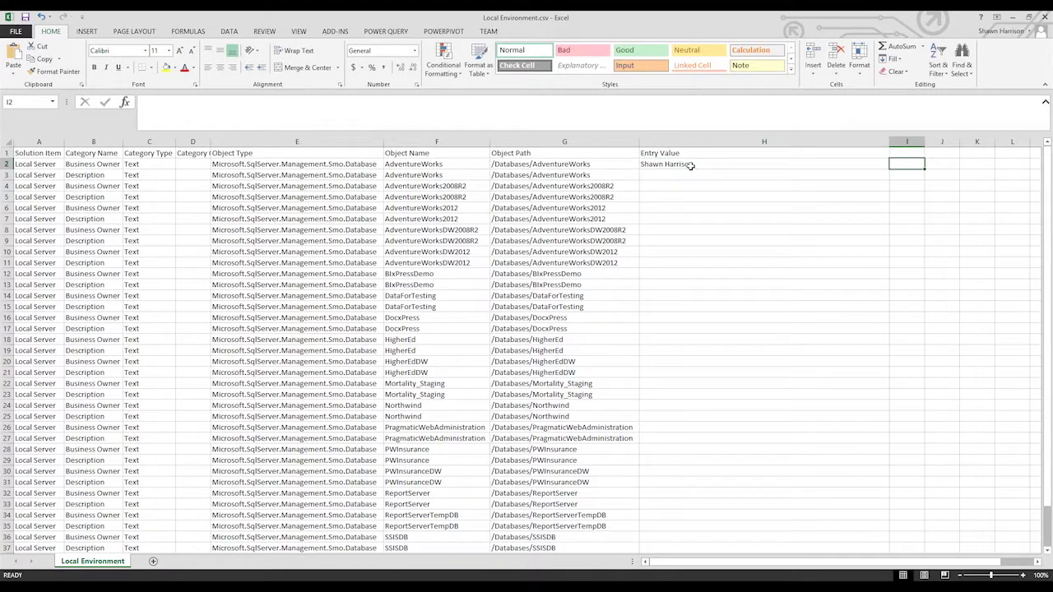
click(669, 186)
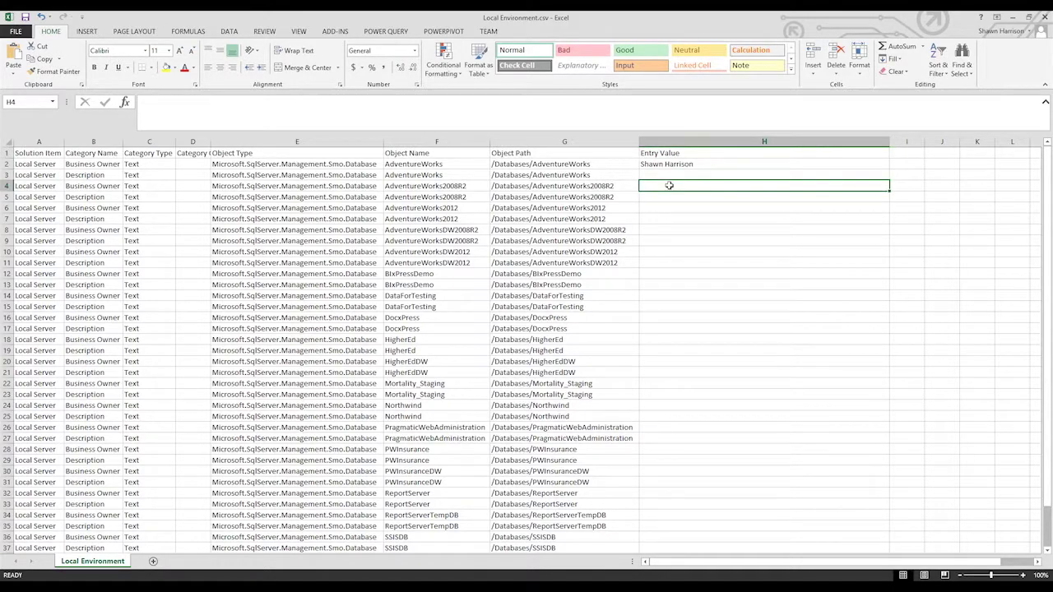
text(Shawn Harrison)
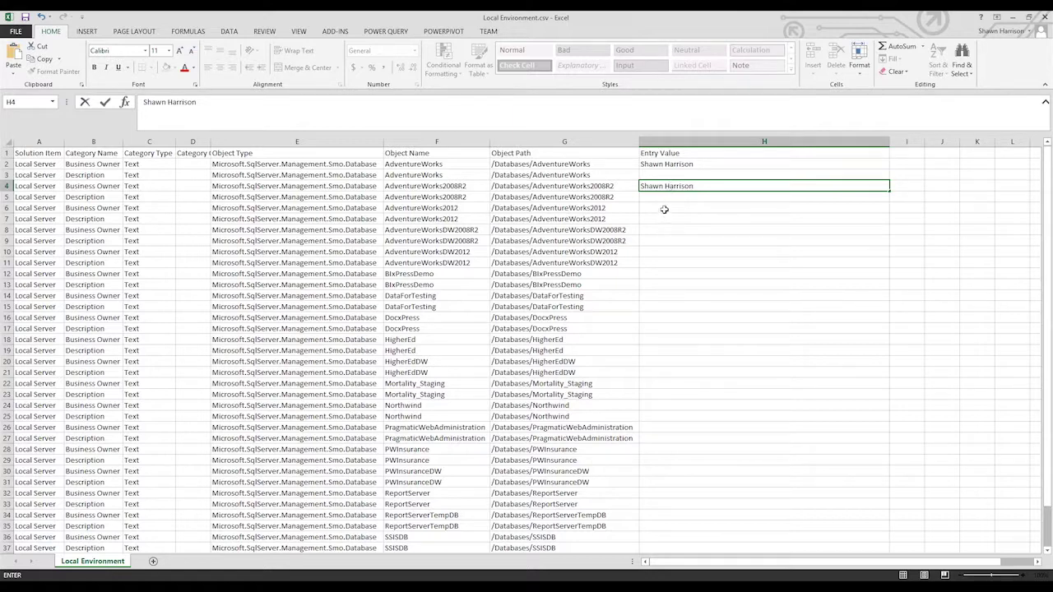
click(664, 209)
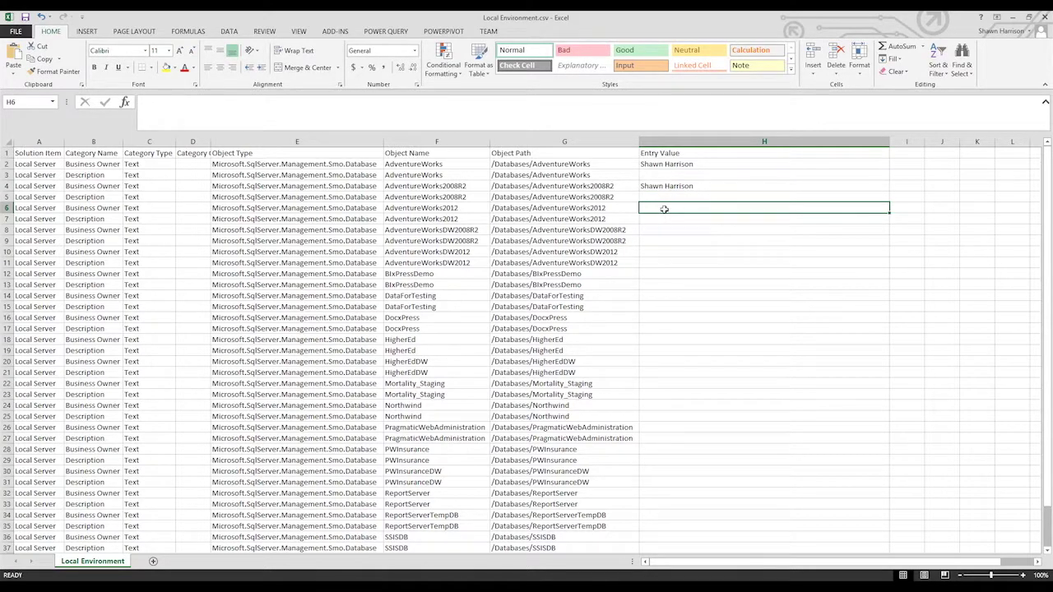
text(Shawn Harrison)
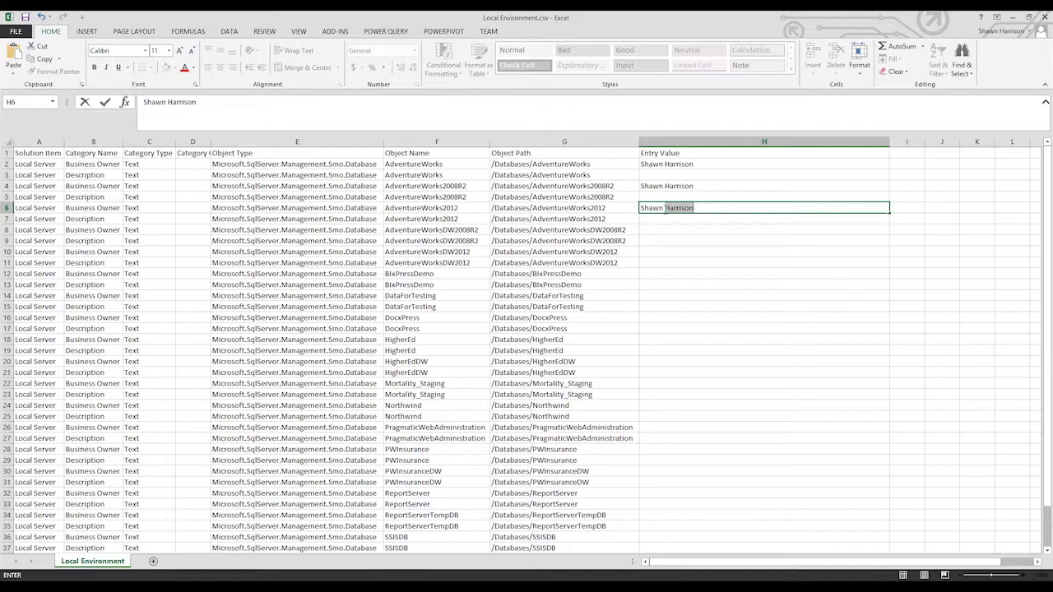
click(667, 230)
click(664, 250)
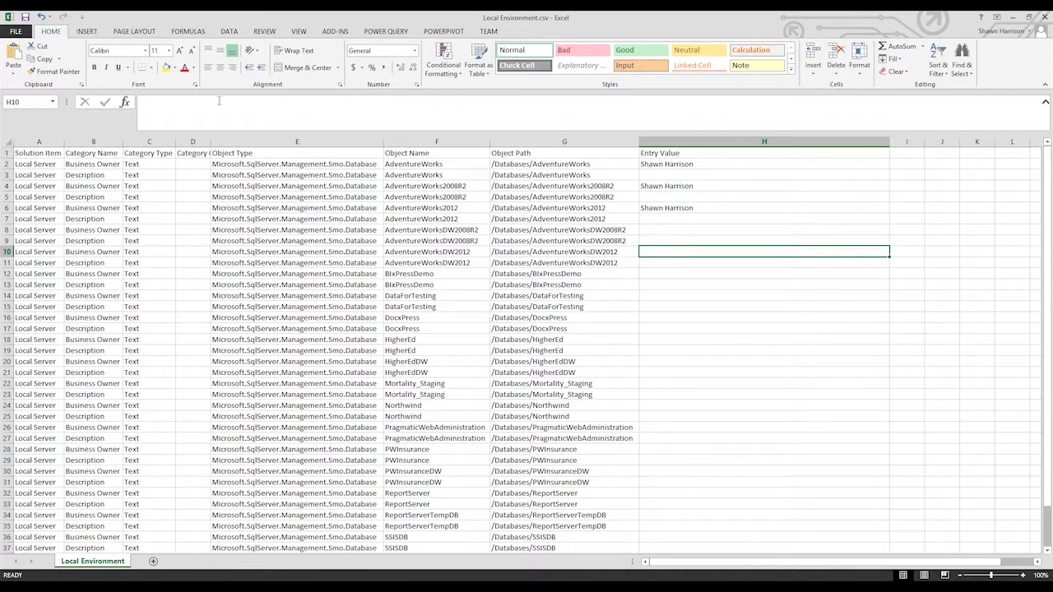
Step: Save the sheet as CSV, overwriting Local Environment.csv, and close Excel
click(25, 18)
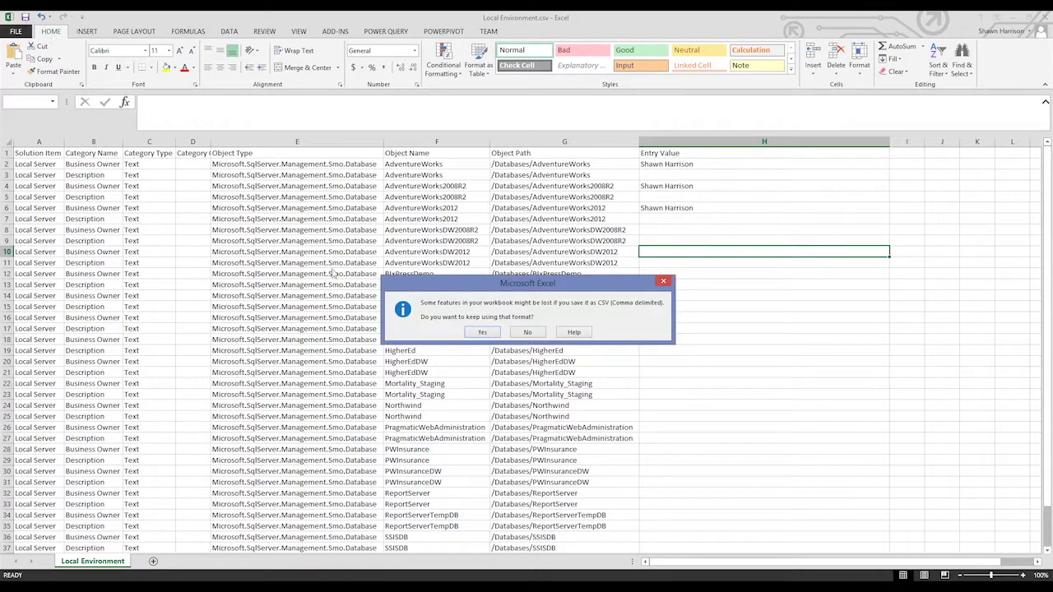
click(483, 332)
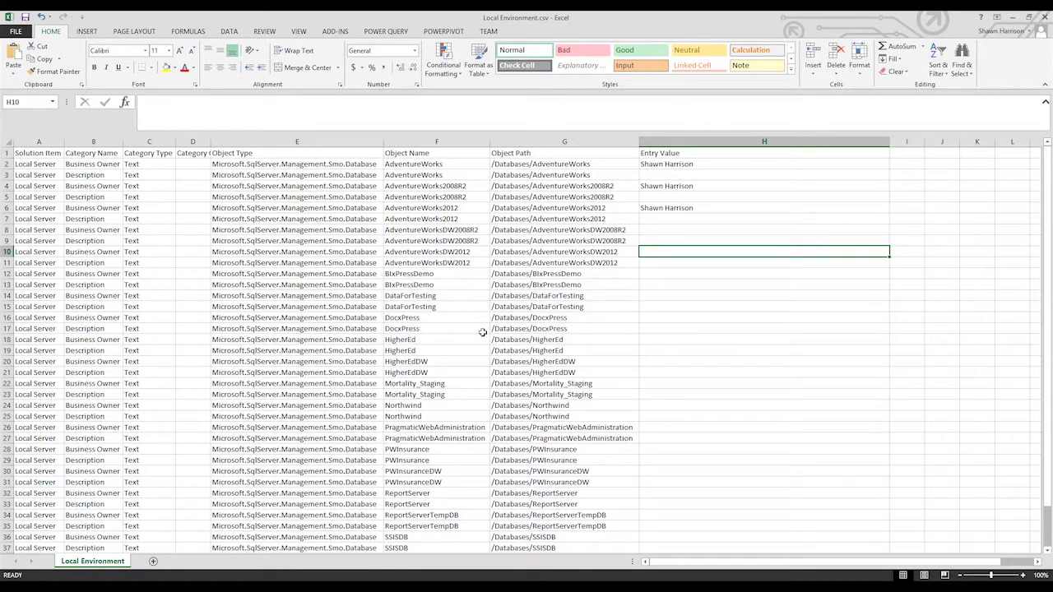
click(1043, 16)
click(479, 314)
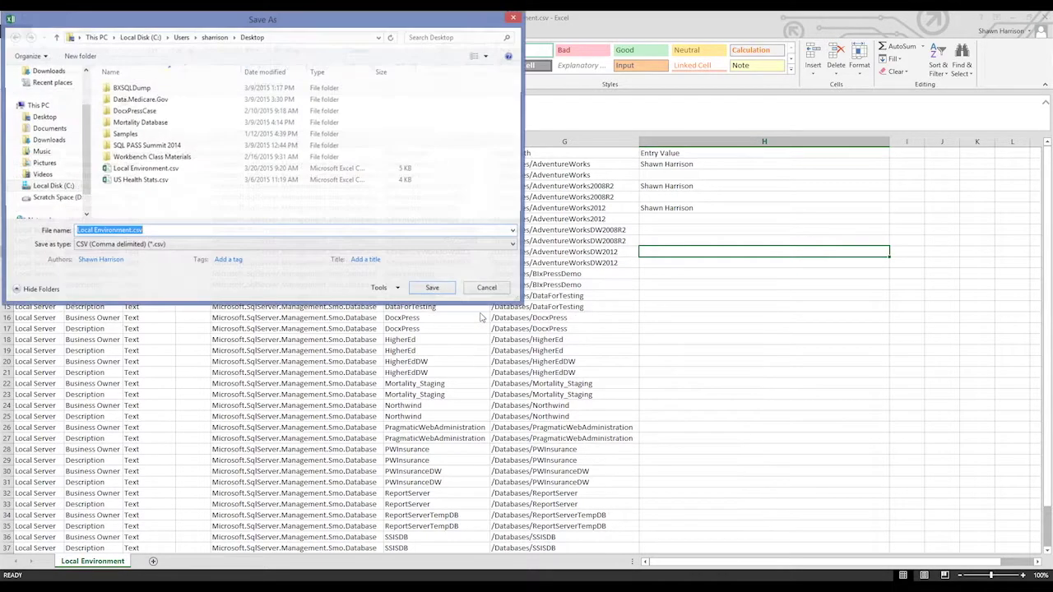
click(434, 290)
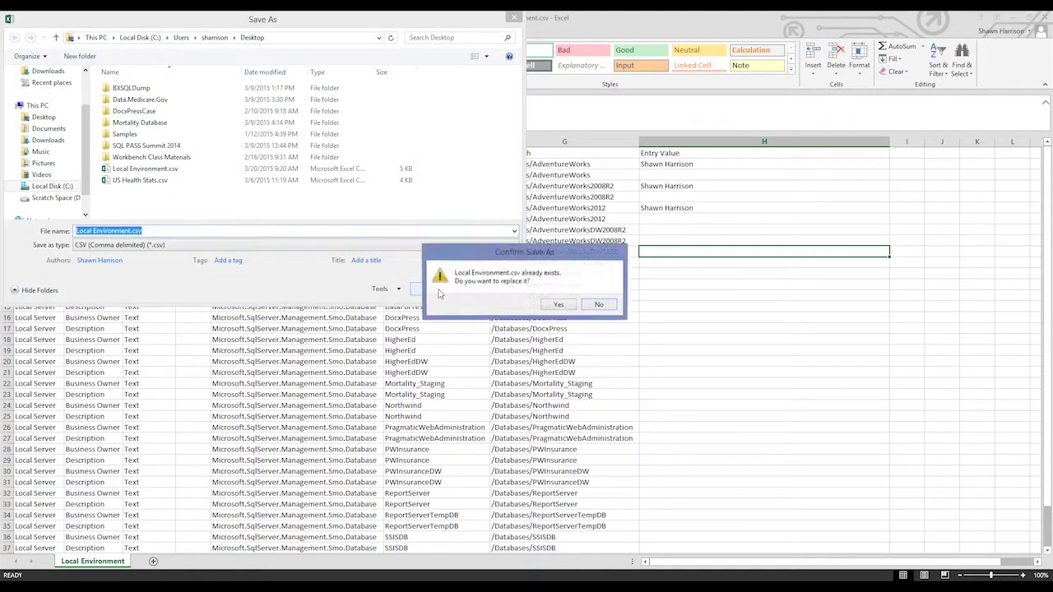
click(567, 306)
click(480, 332)
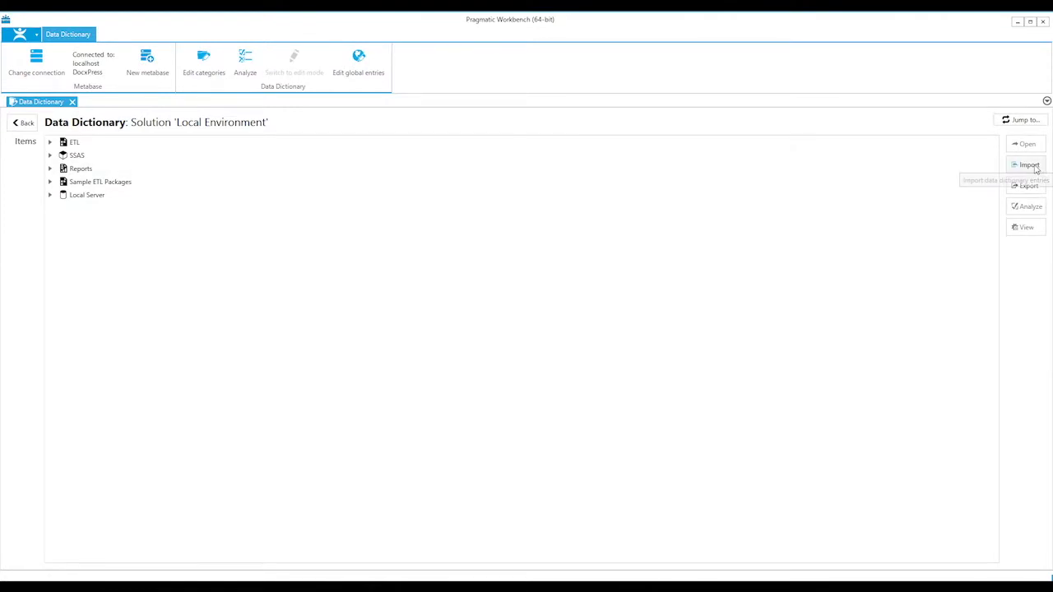
Step: Import the edited Local Environment.csv into the data dictionary
click(1035, 167)
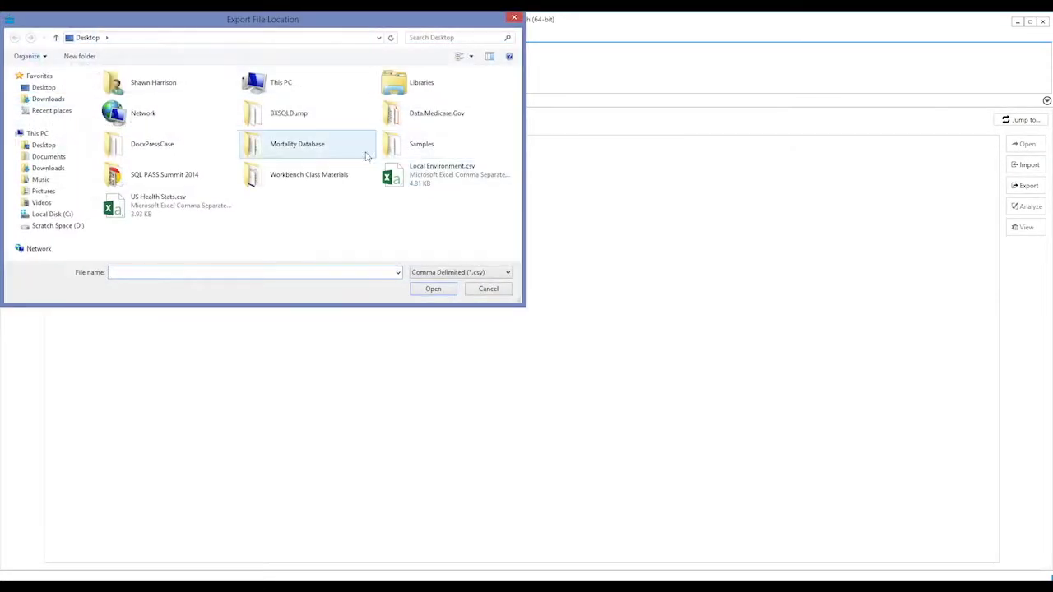
click(437, 181)
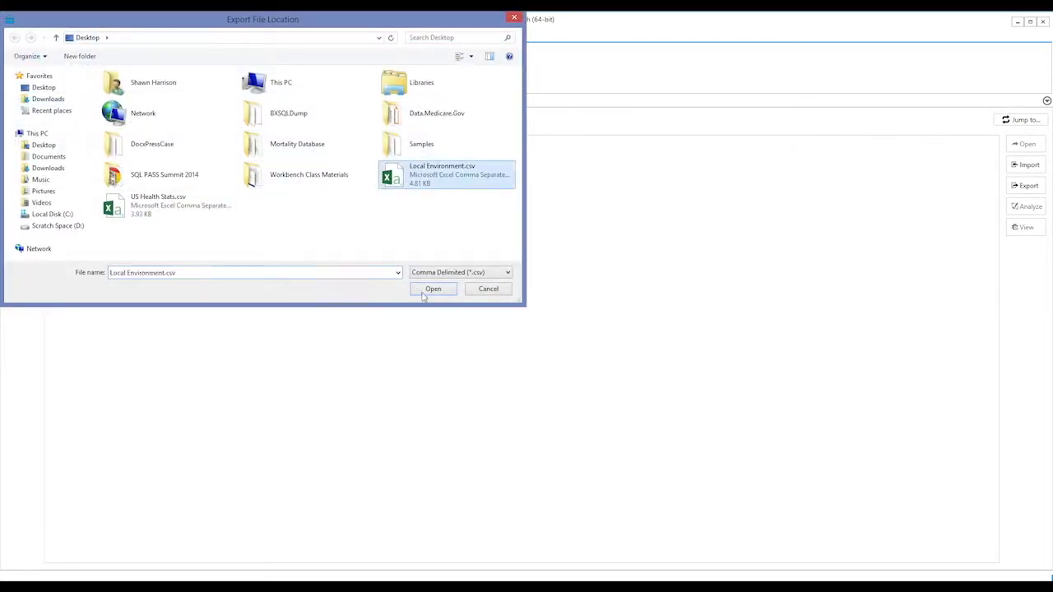
click(431, 291)
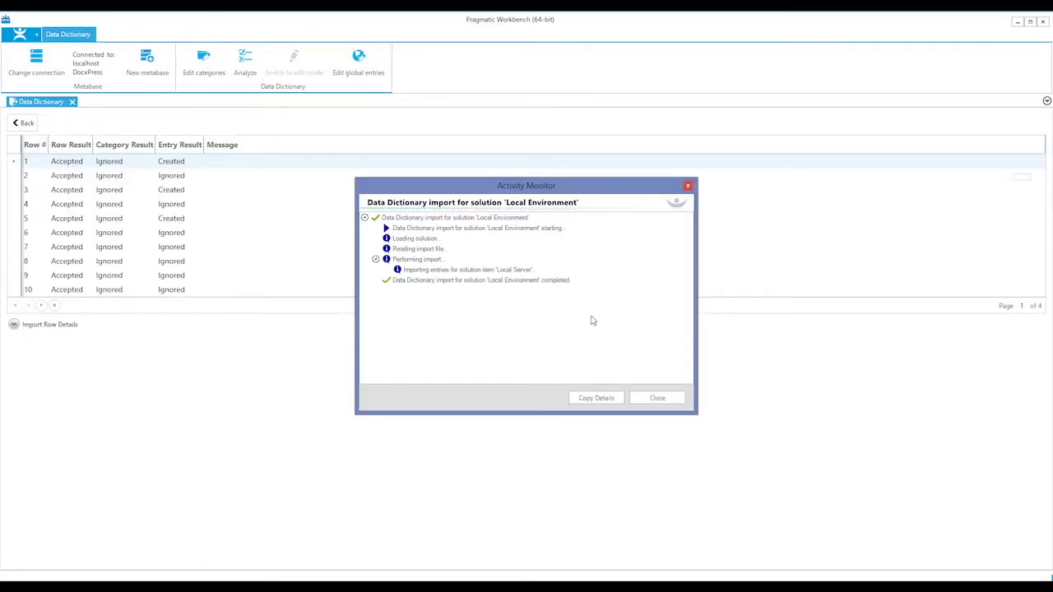
click(656, 398)
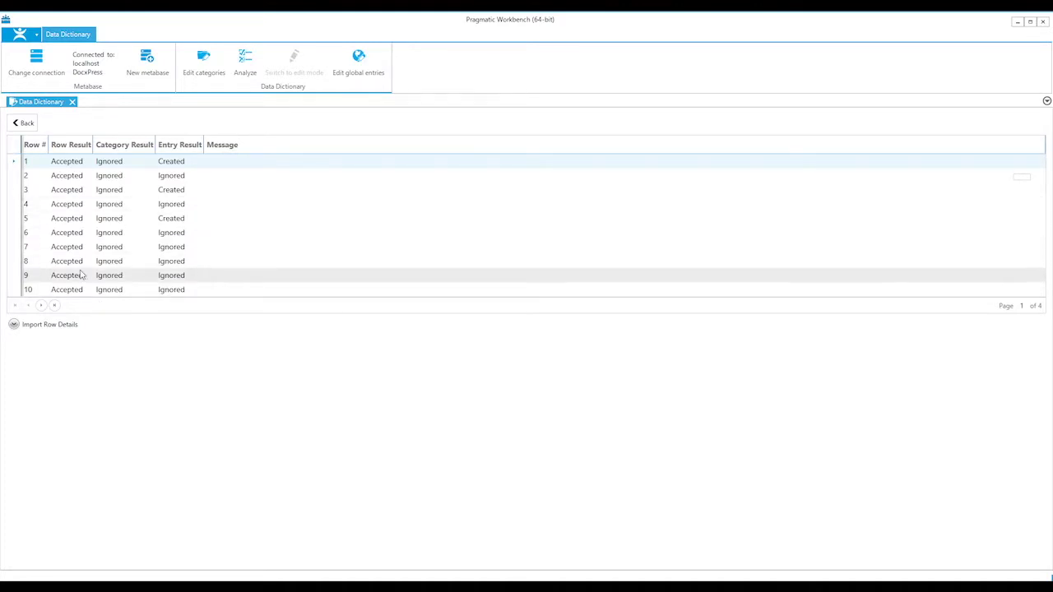
Step: Return to the solutions list and reopen Local Environment
click(26, 123)
click(23, 123)
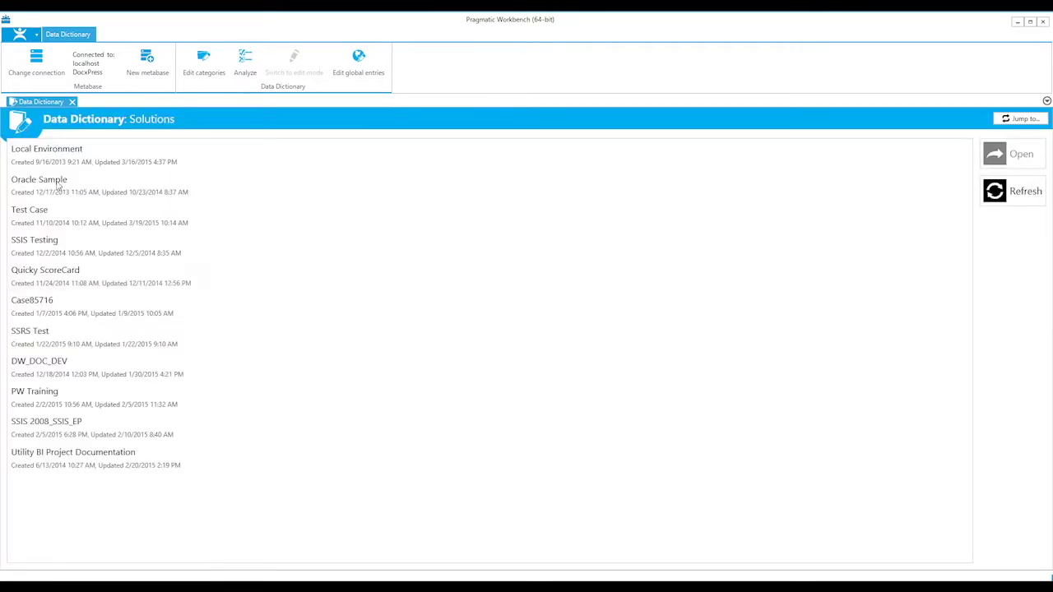
double_click(82, 160)
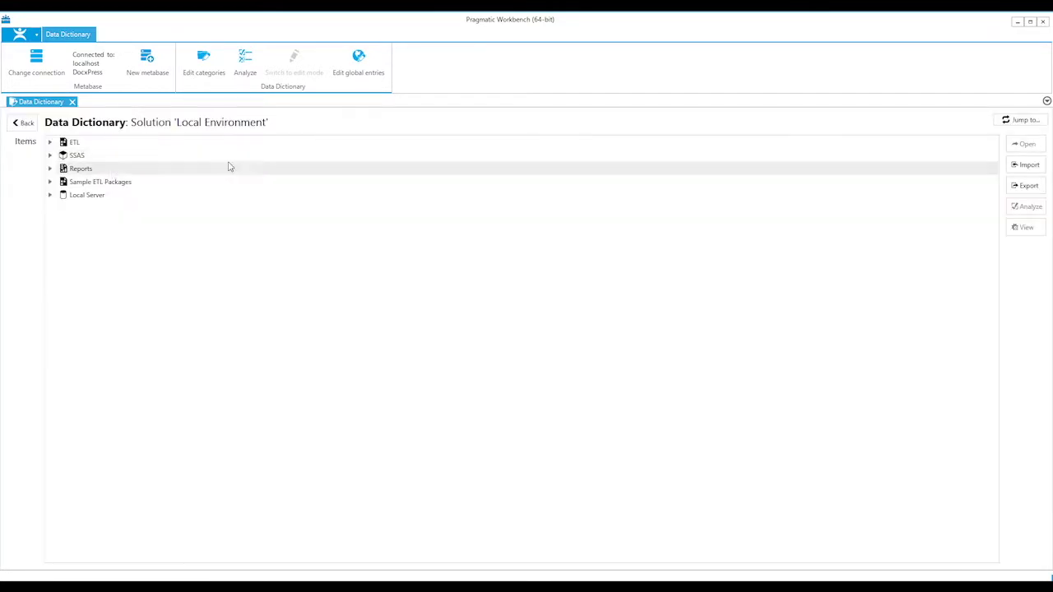
Step: Analyze Local Environment's dictionary (37 of 40 entries missing) and open Local Server in analysis mode
click(244, 64)
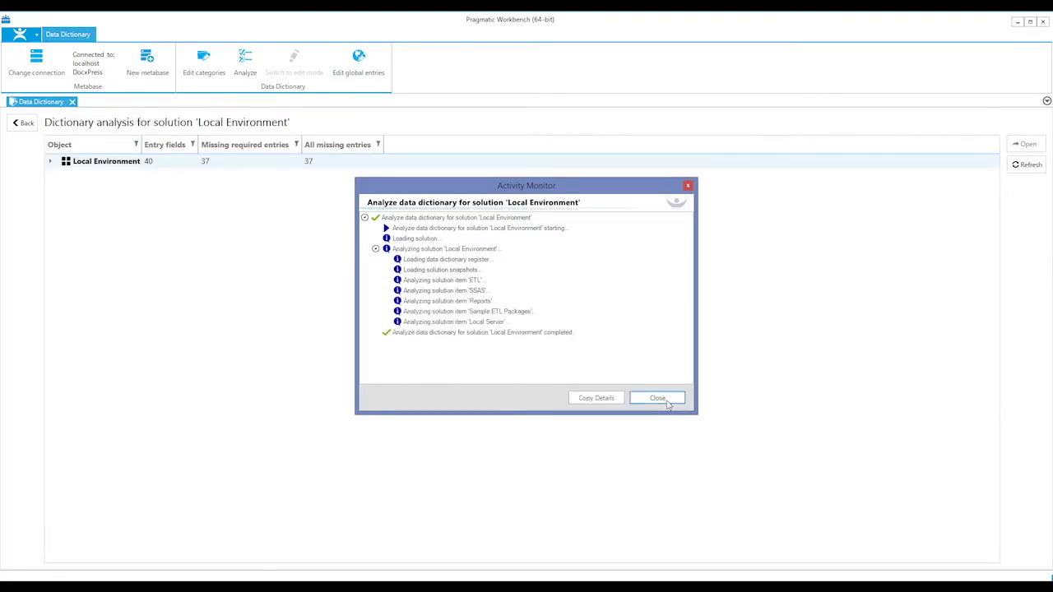
click(668, 401)
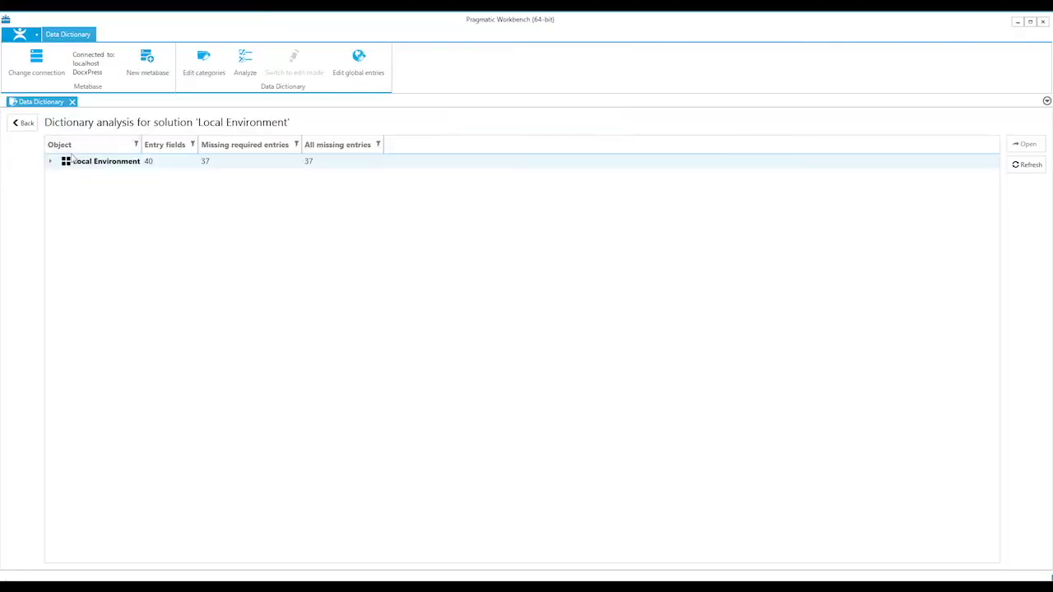
click(50, 161)
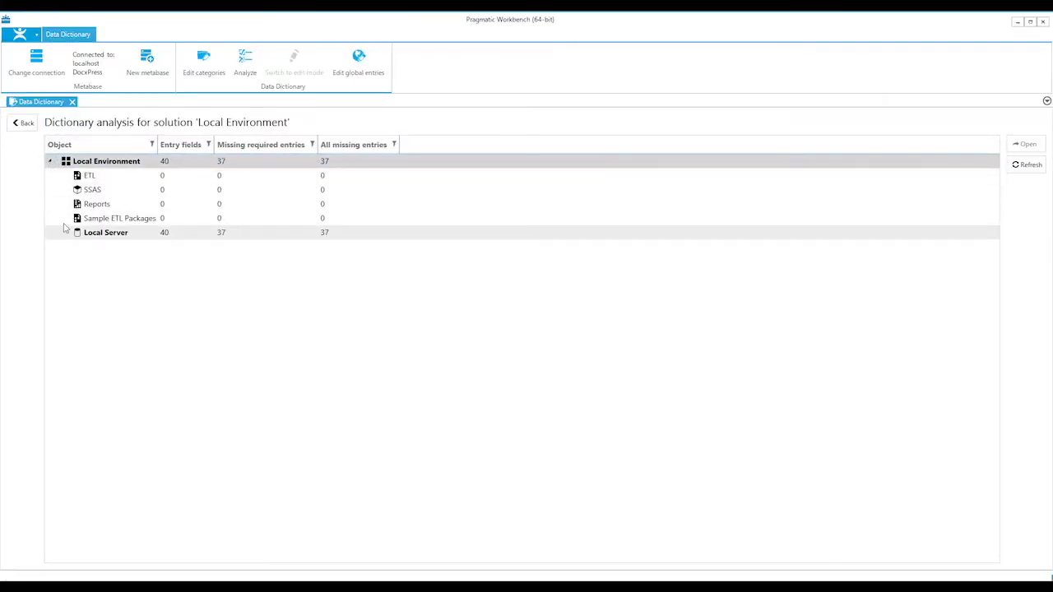
click(96, 236)
double_click(96, 234)
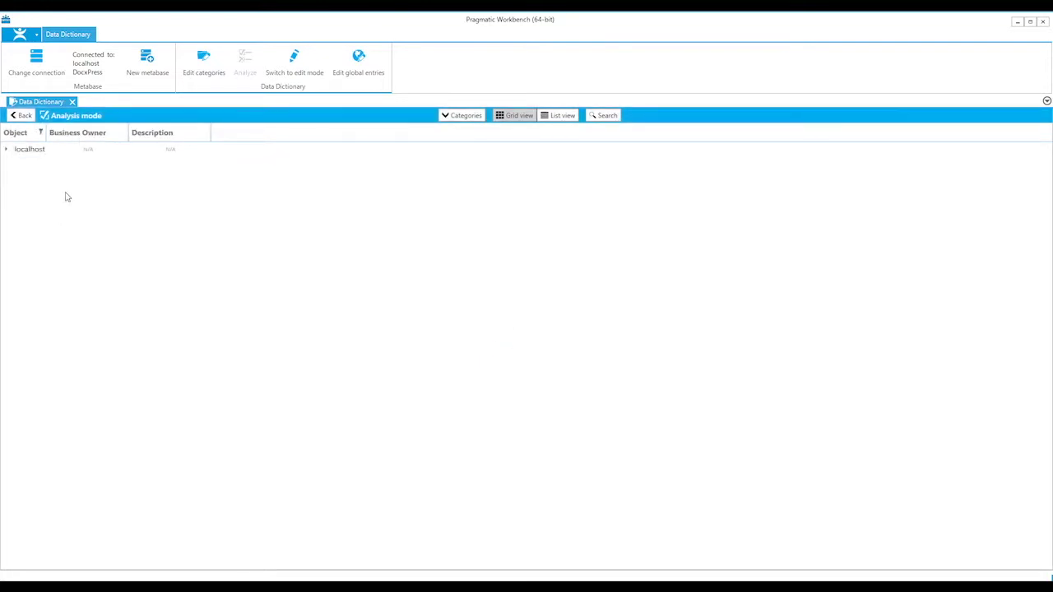
Step: Expand localhost > Databases to show Business Owner values for the three AdventureWorks databases
click(5, 149)
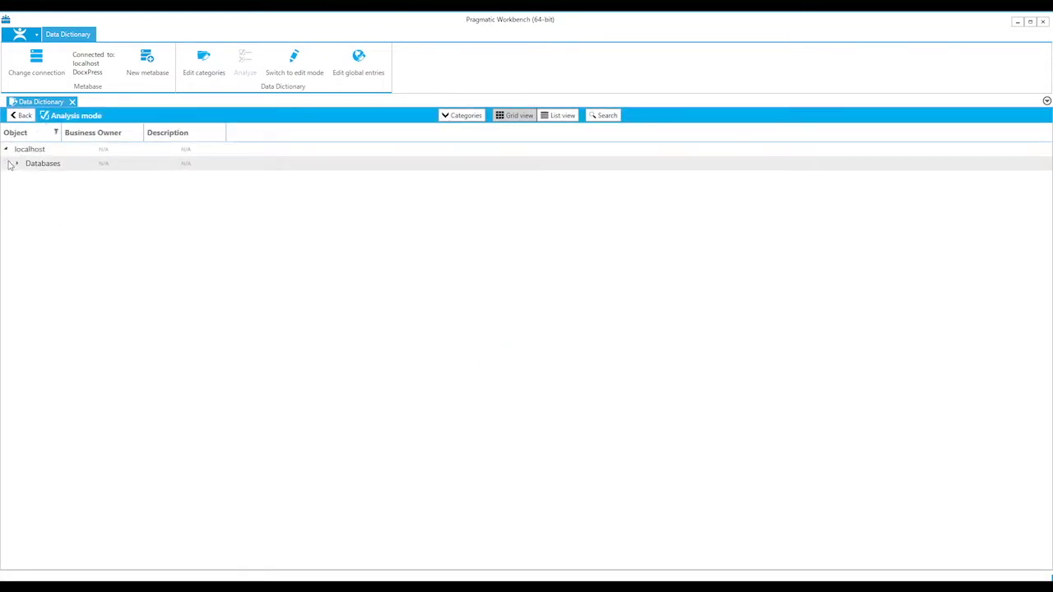
click(16, 163)
click(187, 234)
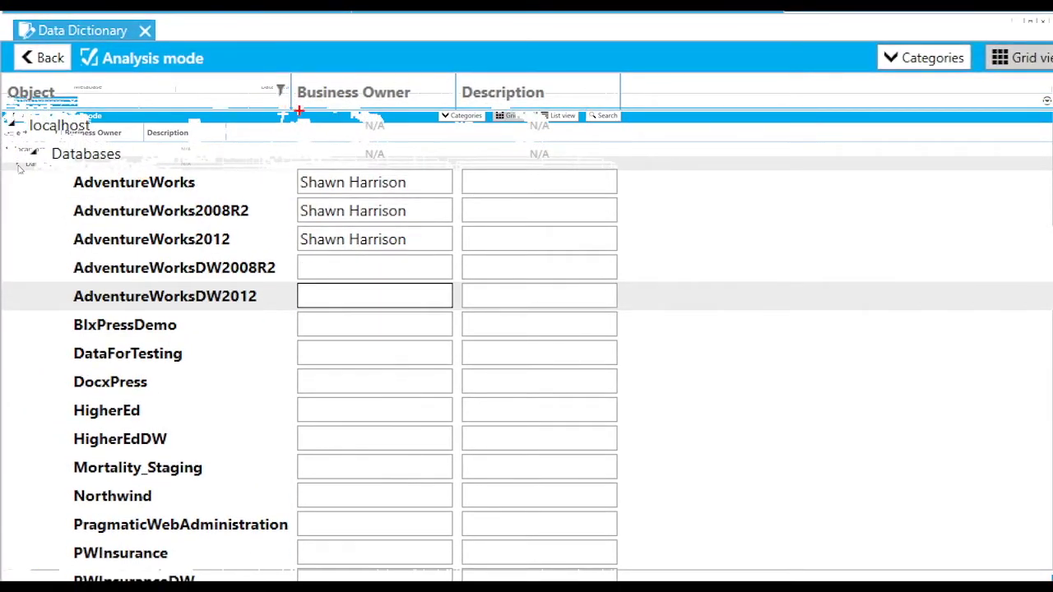
drag(287, 168, 423, 258)
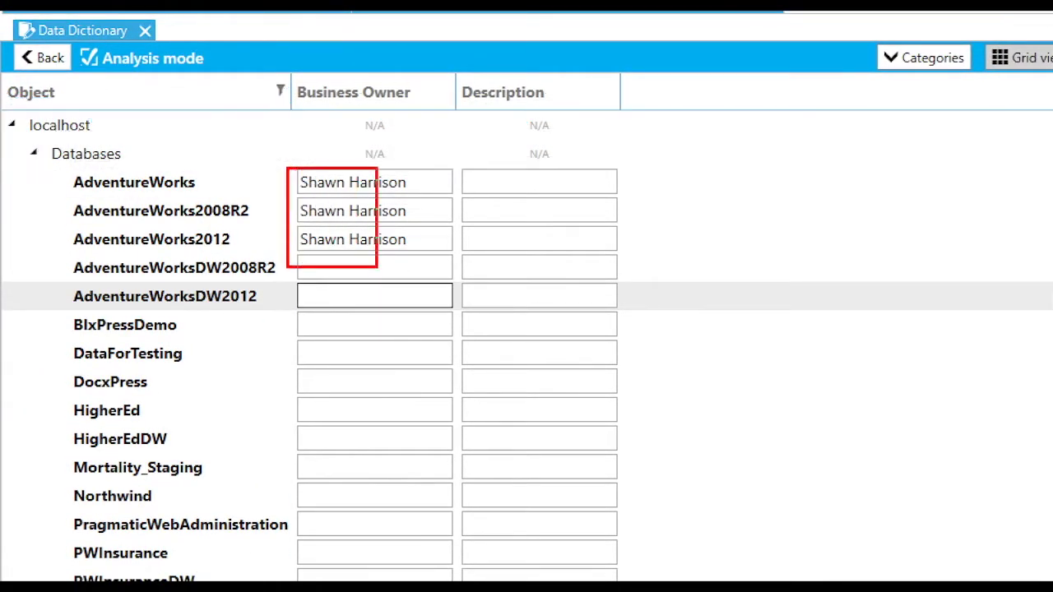